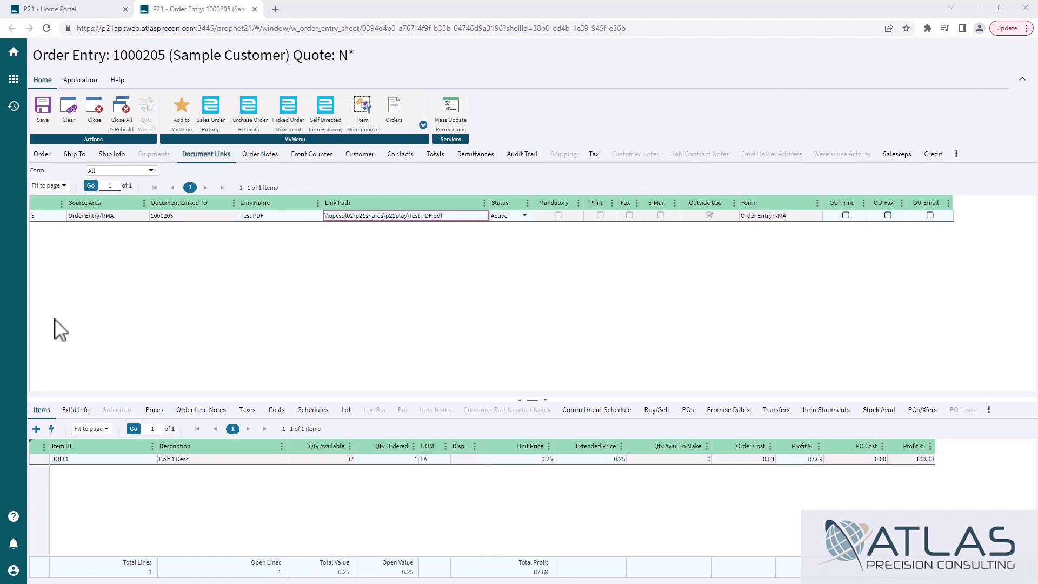
Step: Preview the Test PDF document, then view its link details and close them unchanged
right_click(265, 218)
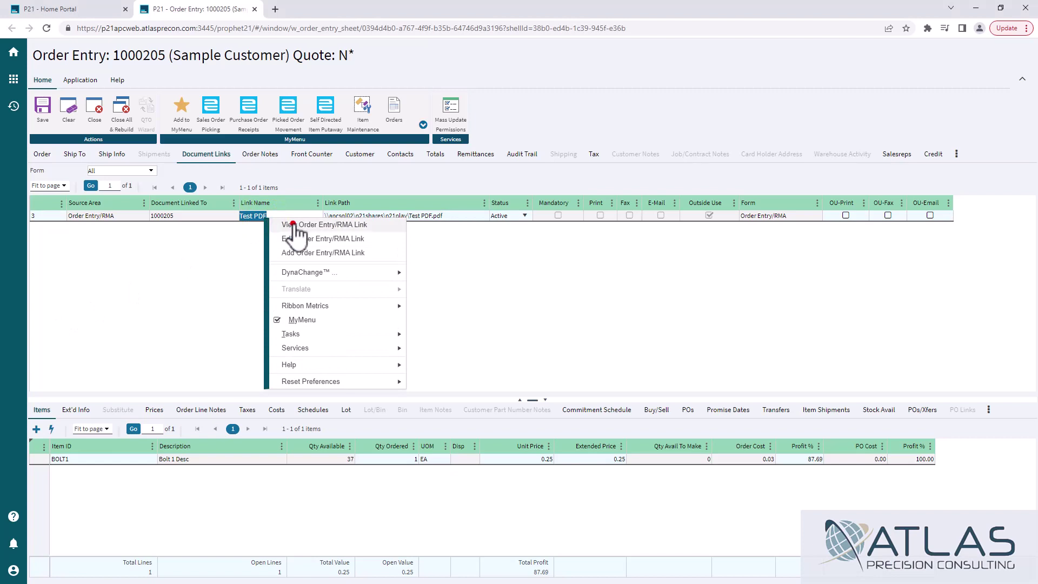
click(292, 224)
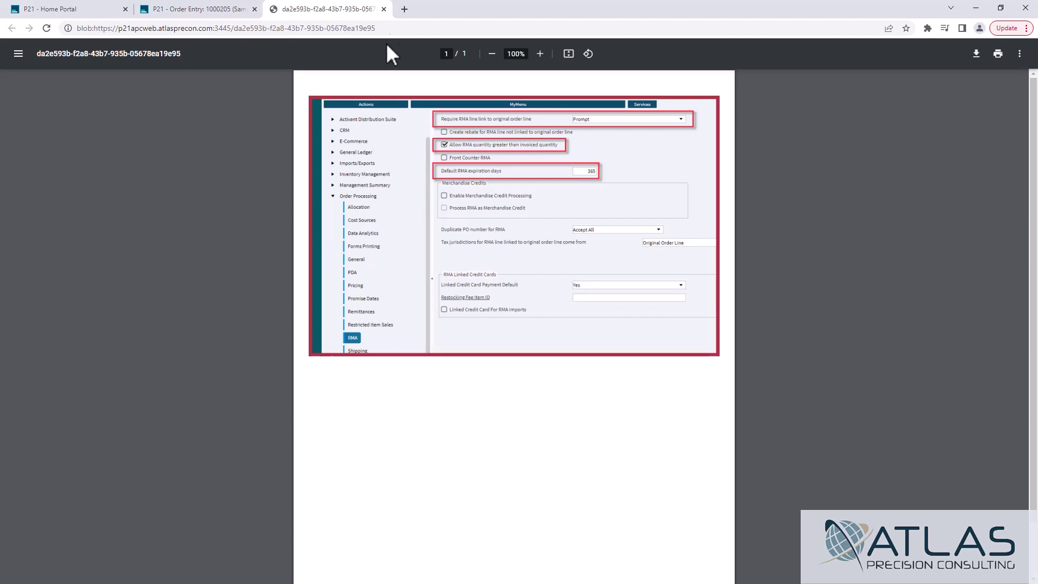
click(383, 9)
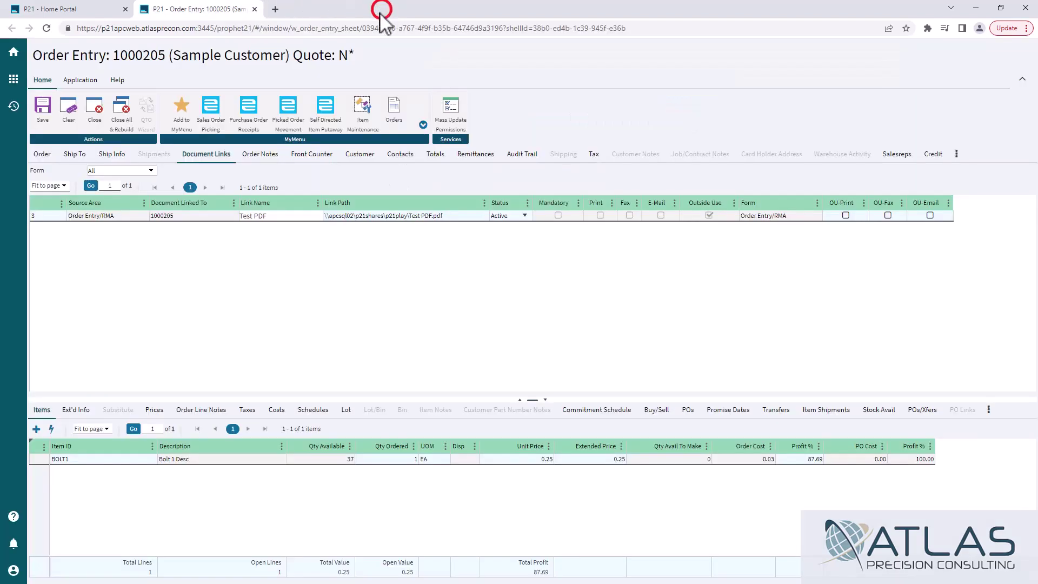
right_click(220, 217)
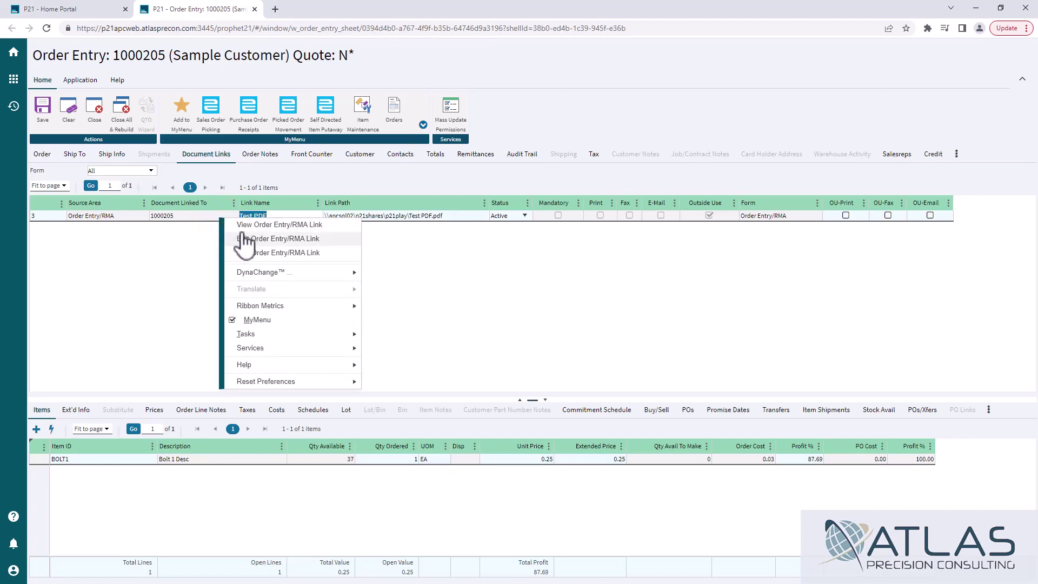
click(248, 239)
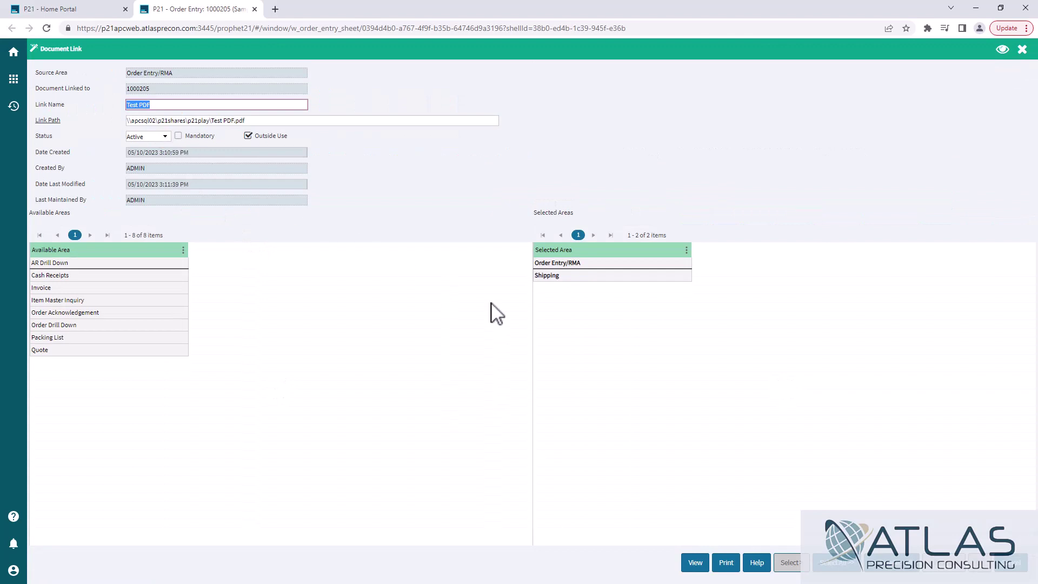
click(1014, 565)
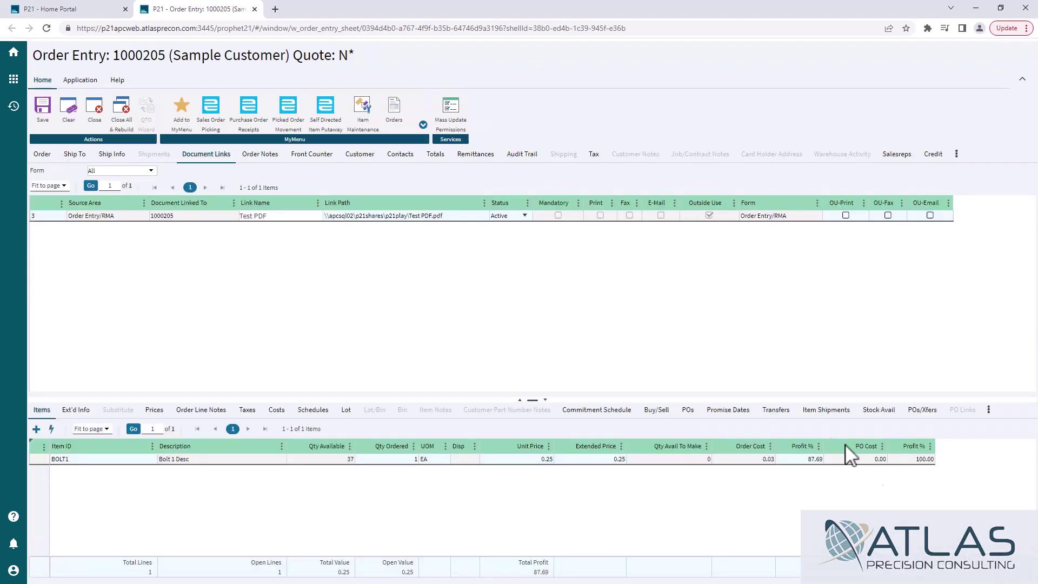
Step: Change the Test PDF link's status from Active to Delete
click(523, 215)
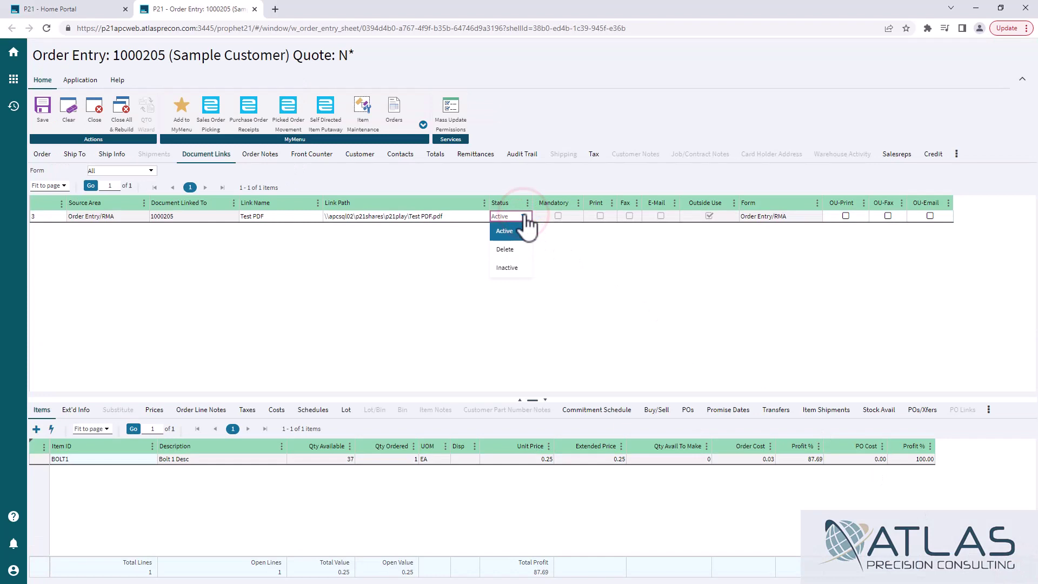
click(514, 252)
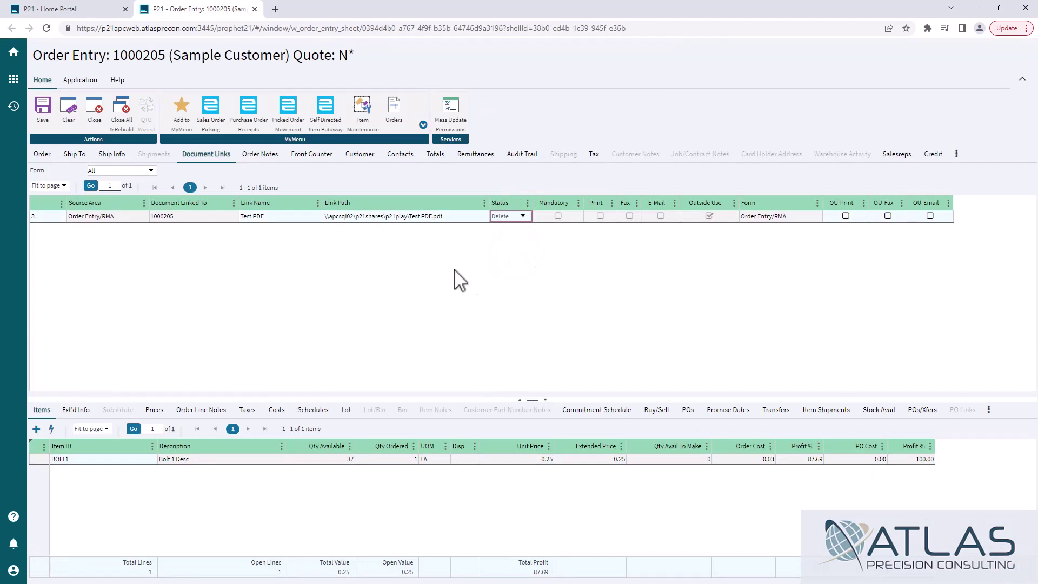
click(342, 279)
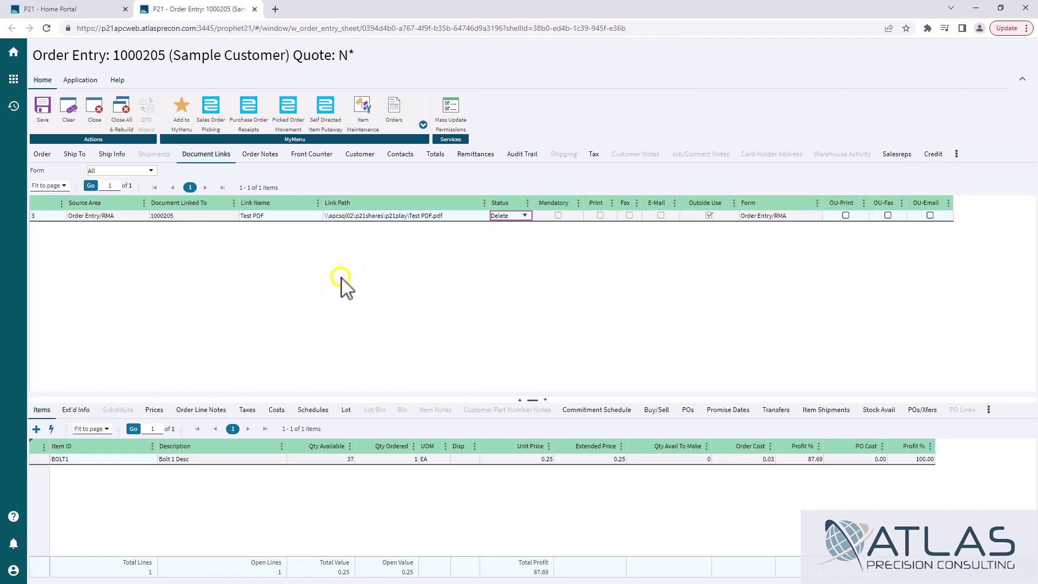
Step: Add a new Order Entry/RMA document link to order 1000205
right_click(342, 278)
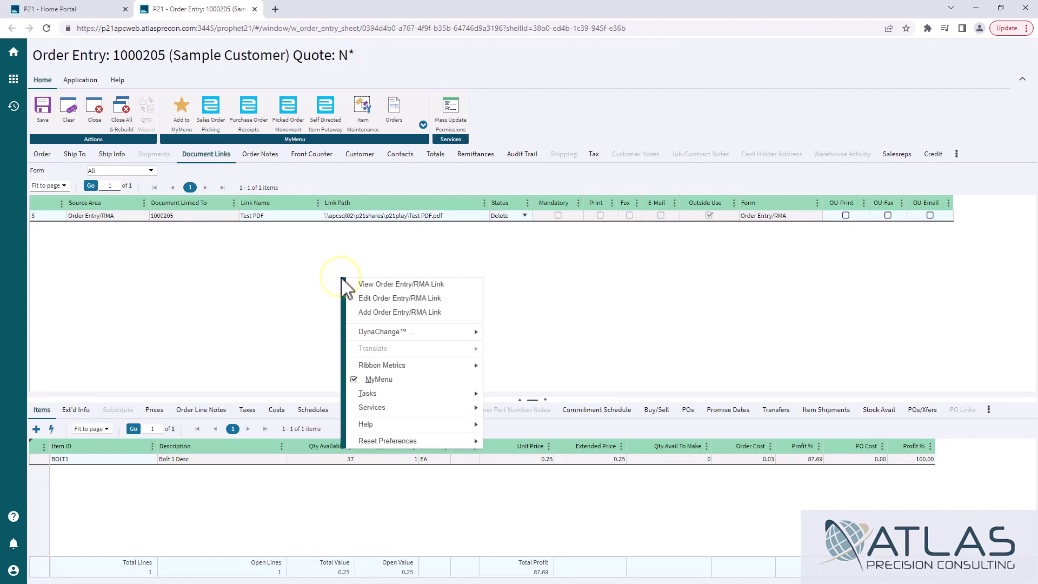
click(376, 312)
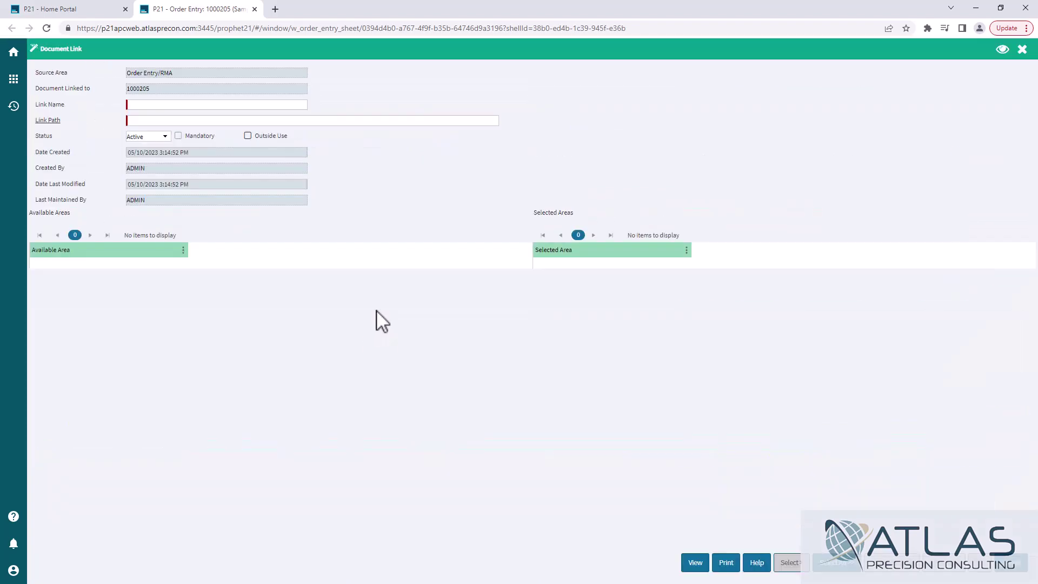
click(157, 105)
click(157, 104)
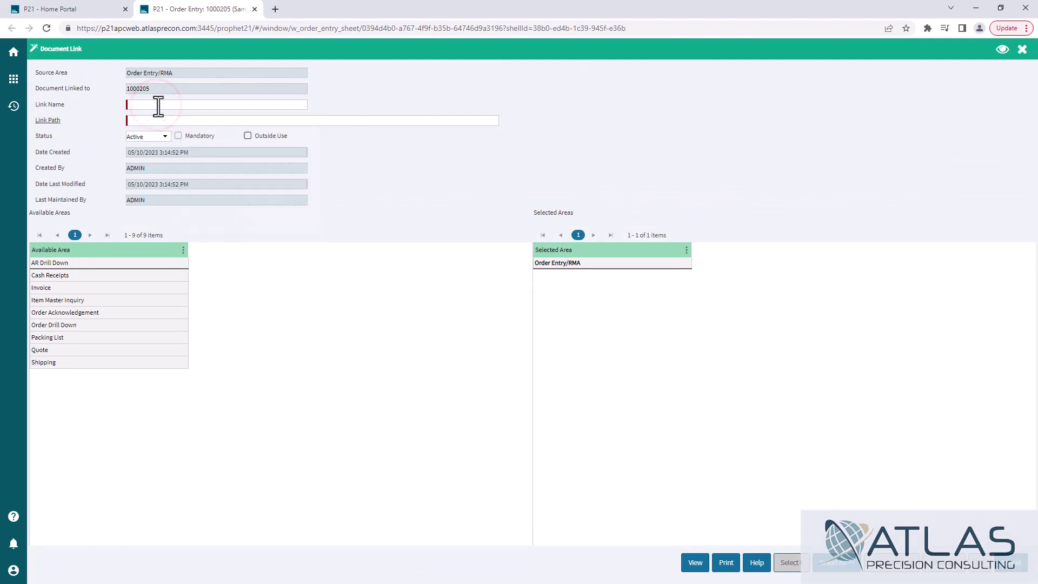
click(158, 106)
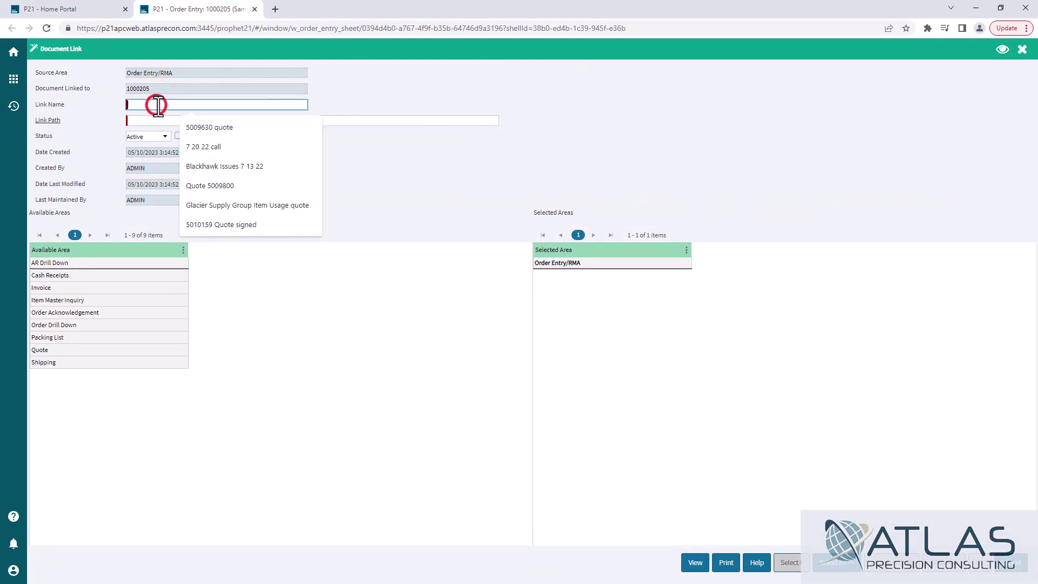
Step: Name the new link 'Test Excel' and bring up the file chooser for its path
text(Test Word)
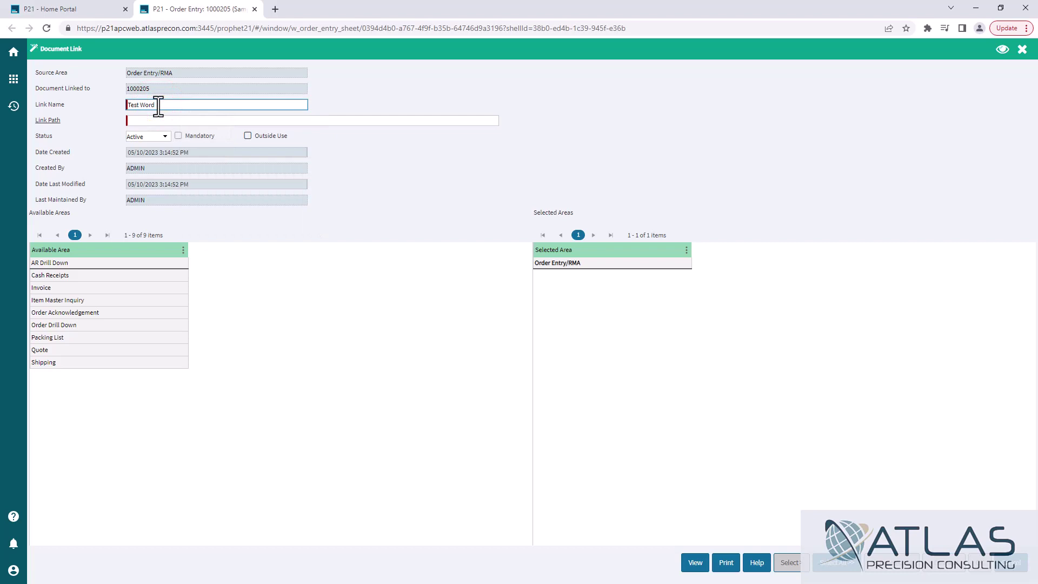
key(BackSpace)
key(BackSpace)
key(BackSpace)
key(BackSpace)
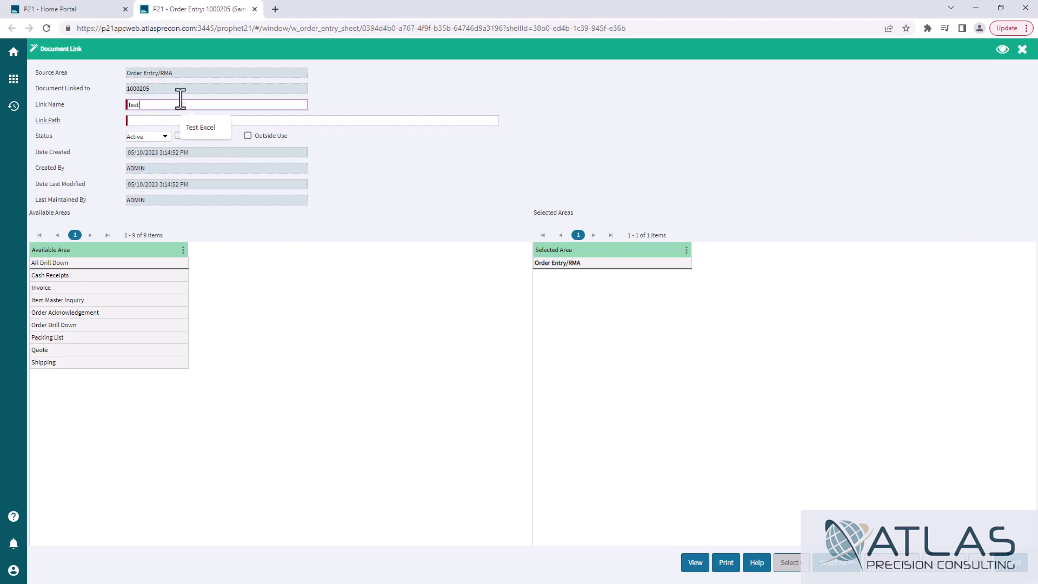
text(Excel)
drag(178, 99, 479, 144)
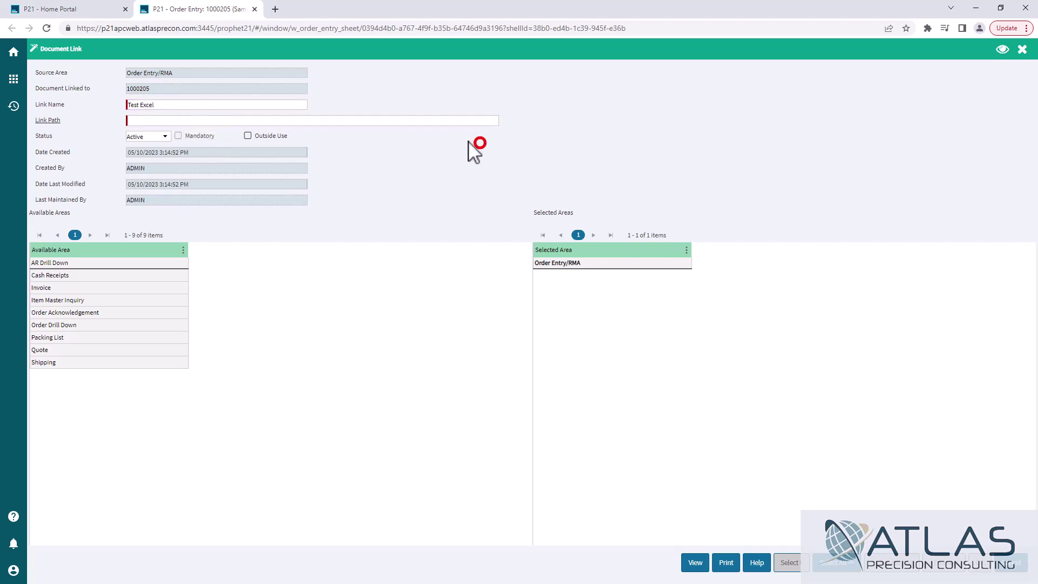
click(356, 124)
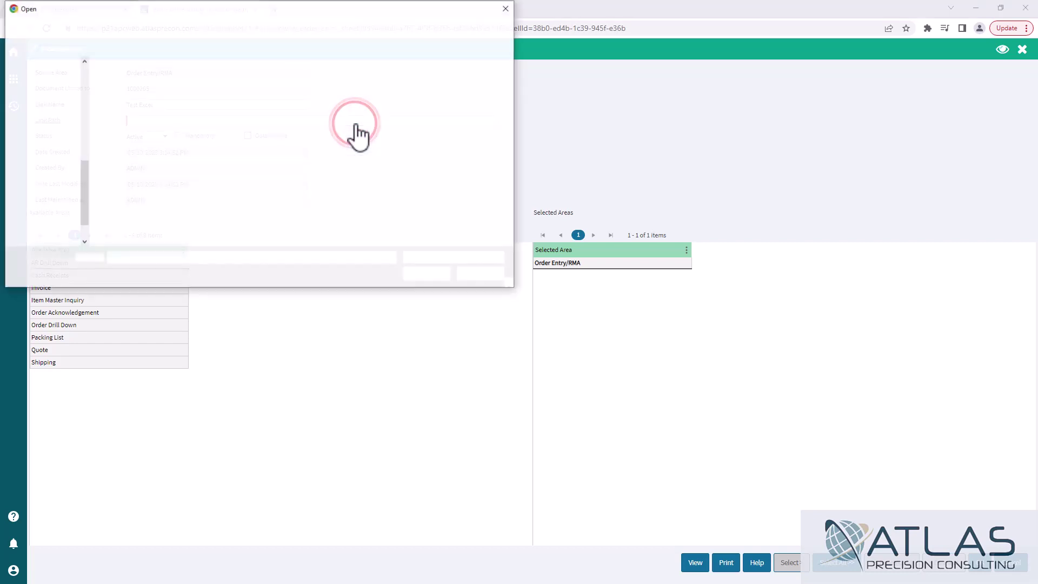
Step: Set the link path to Test Excel.xlsx, overwriting the existing copy on the share
double_click(162, 79)
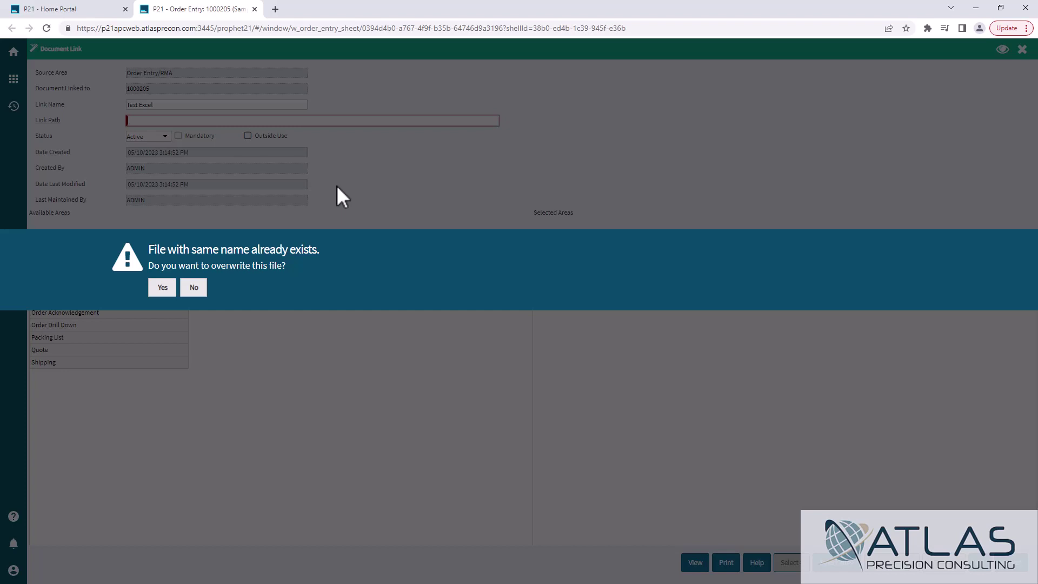
click(162, 287)
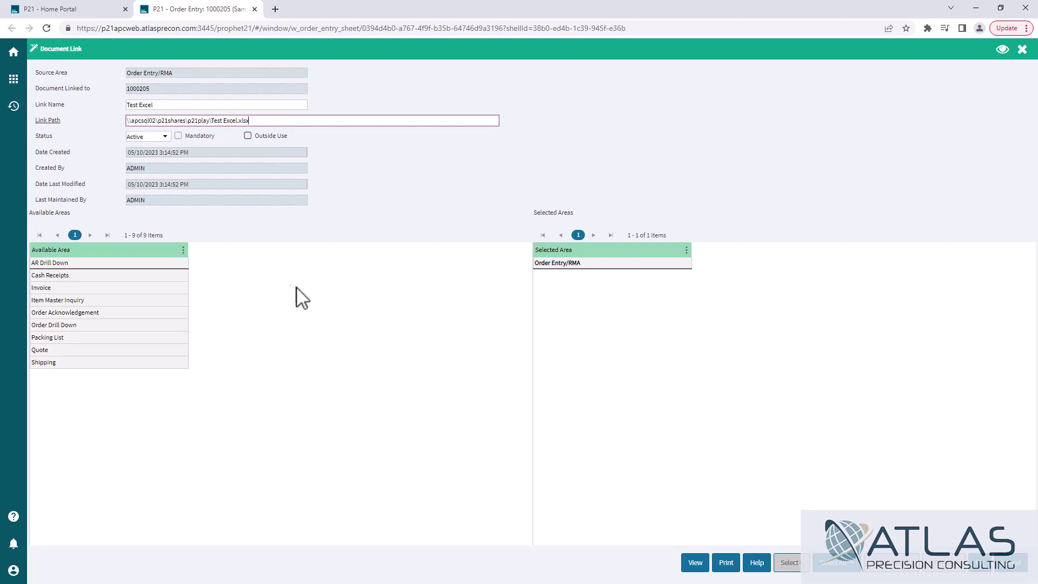
click(250, 276)
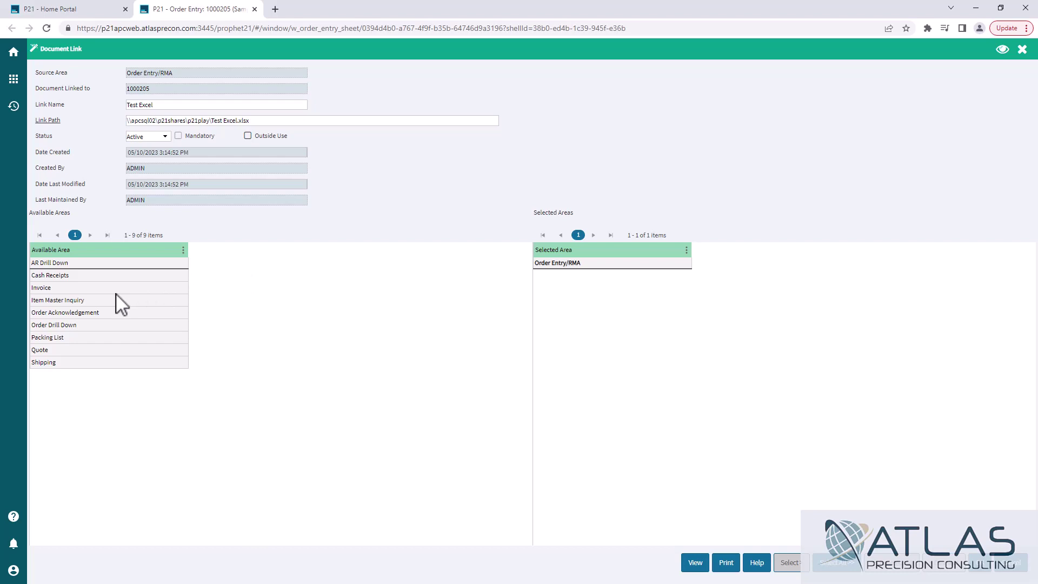
Step: Add Shipping to the Test Excel link's selected areas and save the link
click(93, 363)
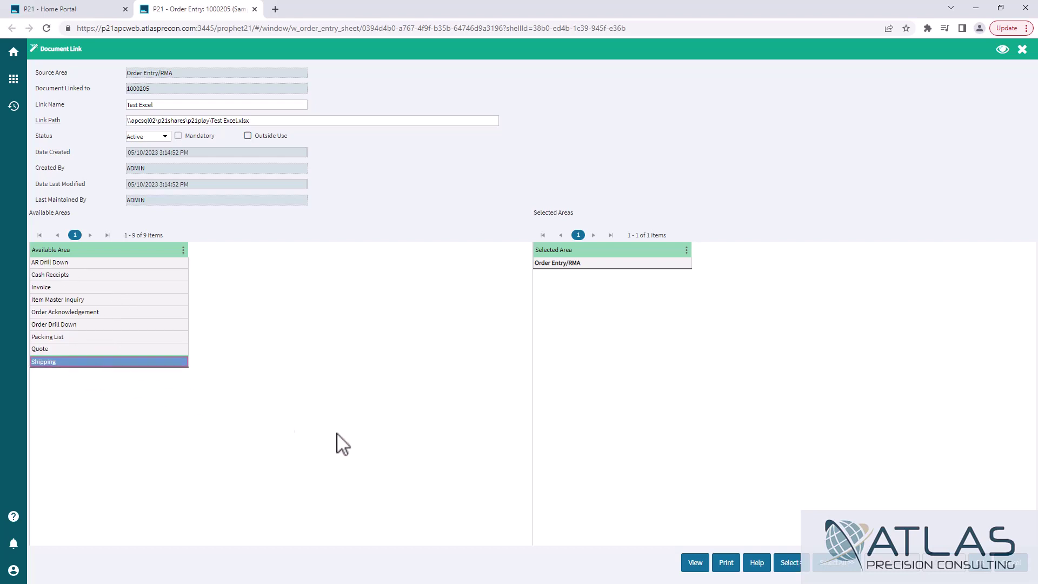
click(788, 563)
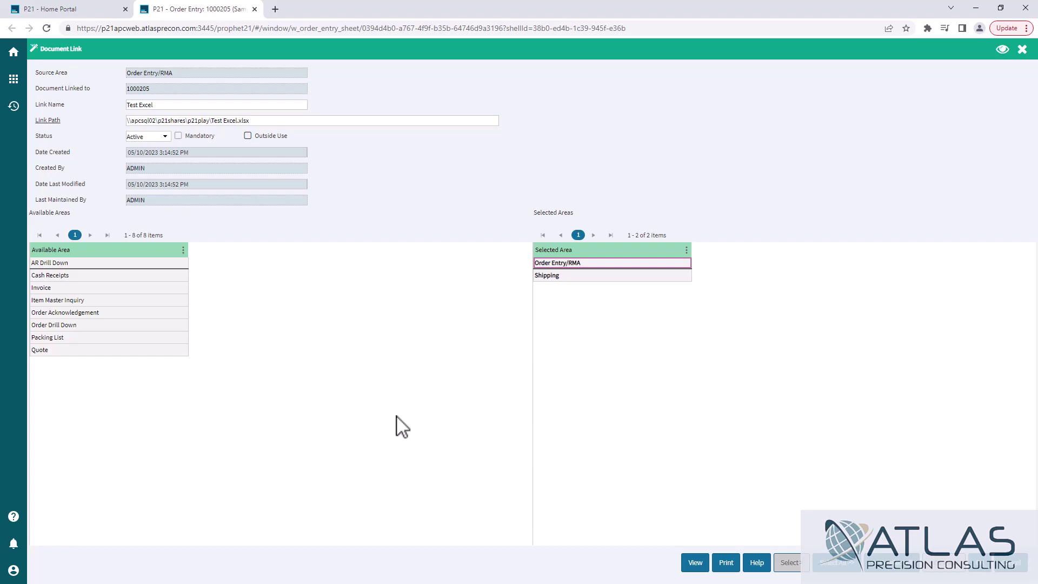
key(Escape)
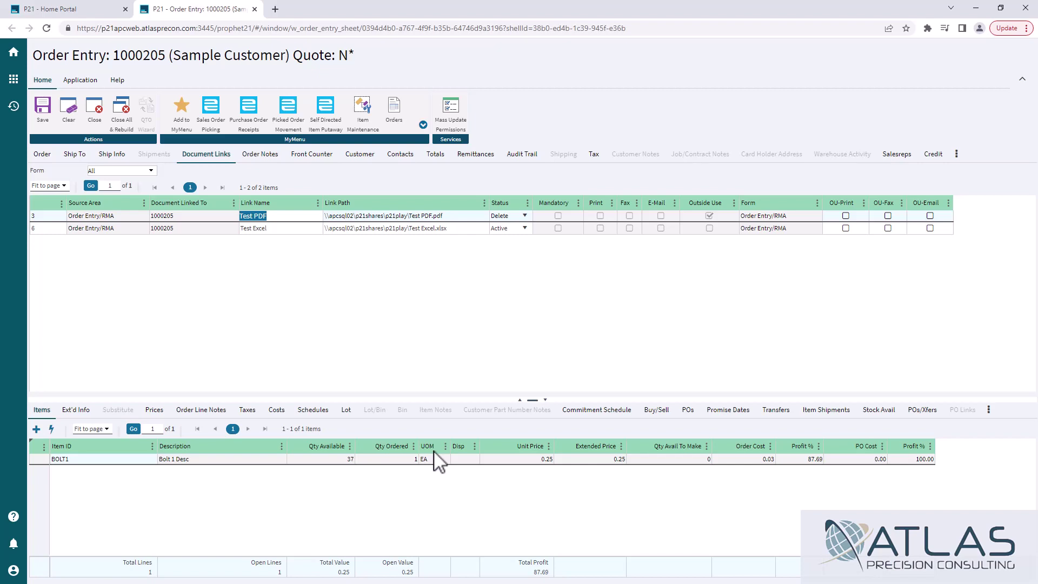
Step: View the Test Excel link's downloaded spreadsheet maximized, then minimize Excel back to P21
click(226, 229)
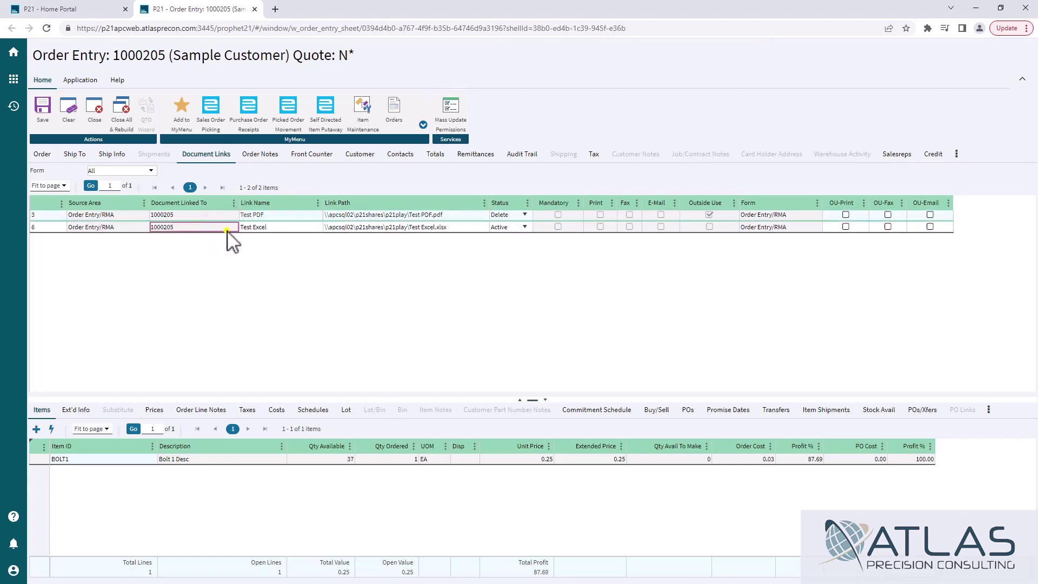
right_click(228, 233)
click(261, 237)
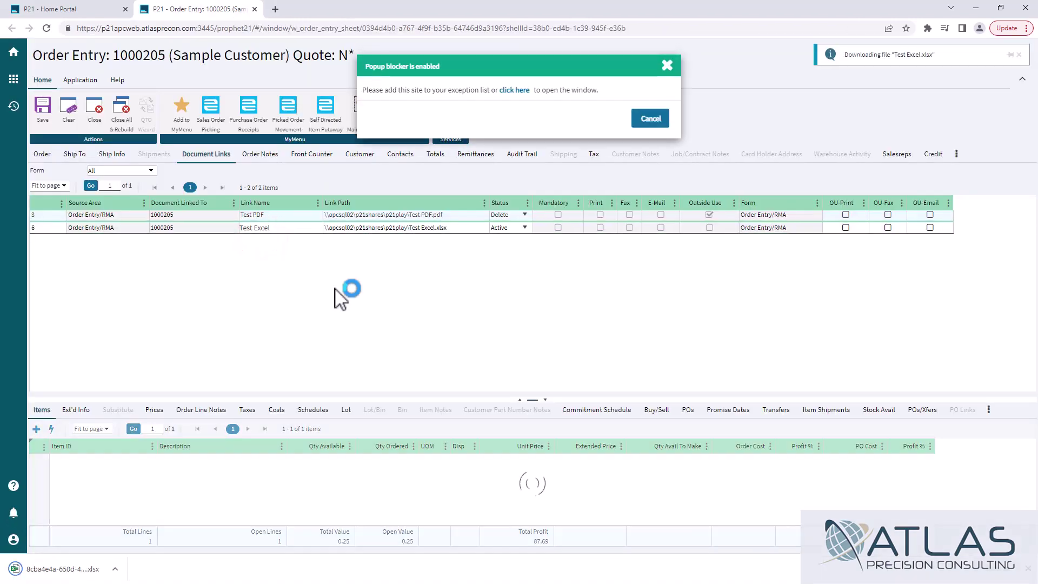
click(67, 569)
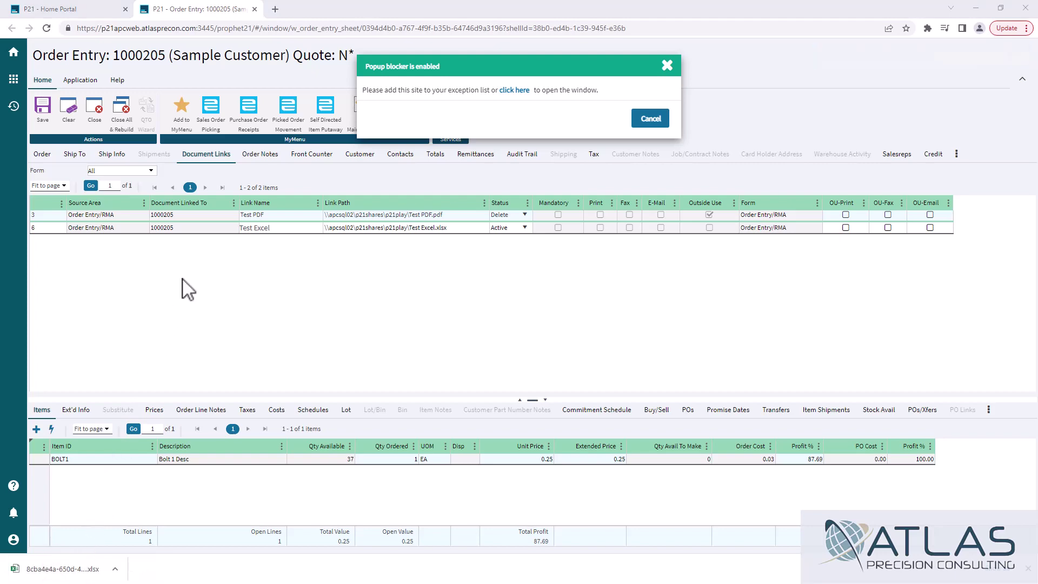
drag(268, 144, 525, 1)
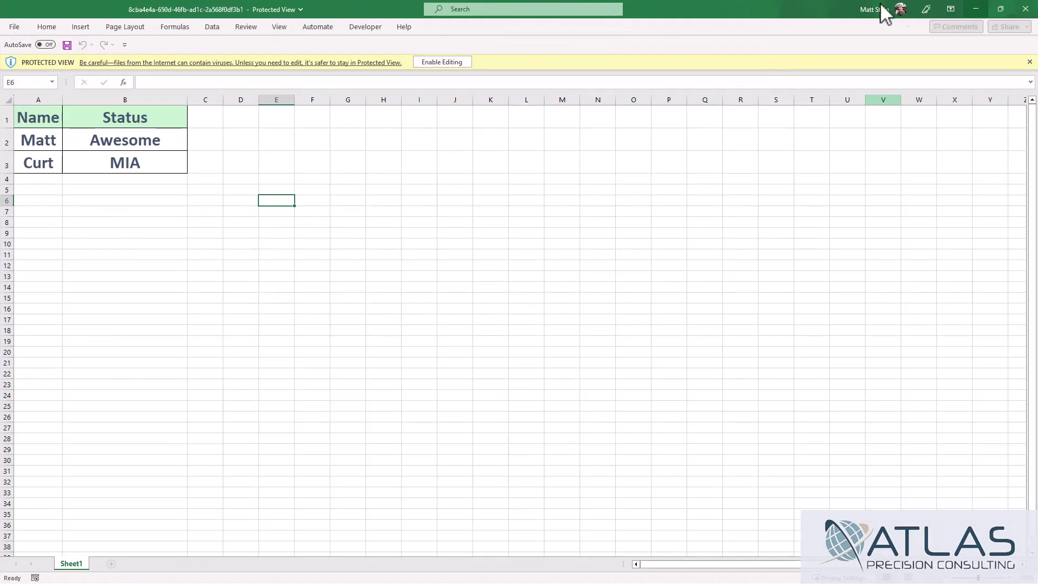
click(976, 9)
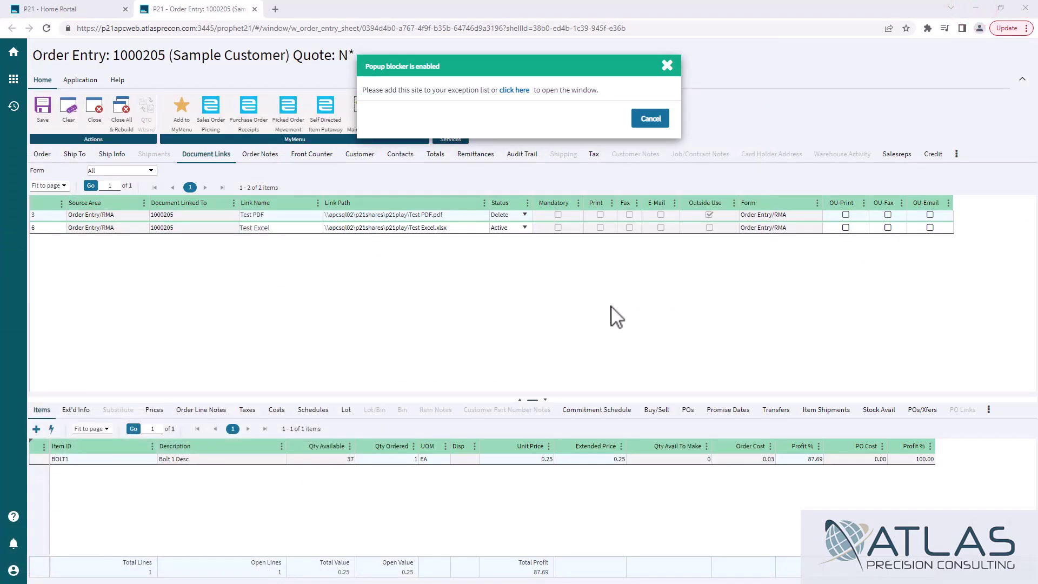